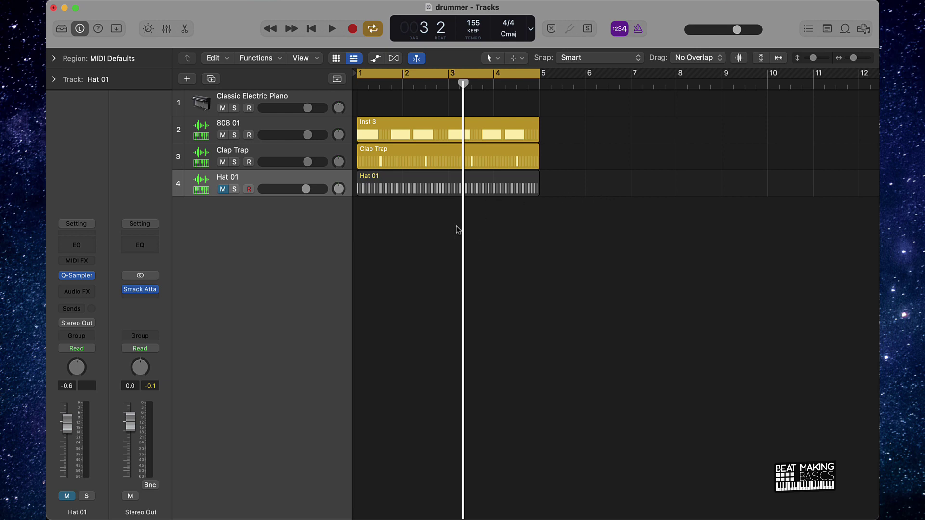
Create a new software instrument track, Inst 5, using Quick Sampler (Stereo).
{"action": "left_click", "coordinate": [187, 79]}
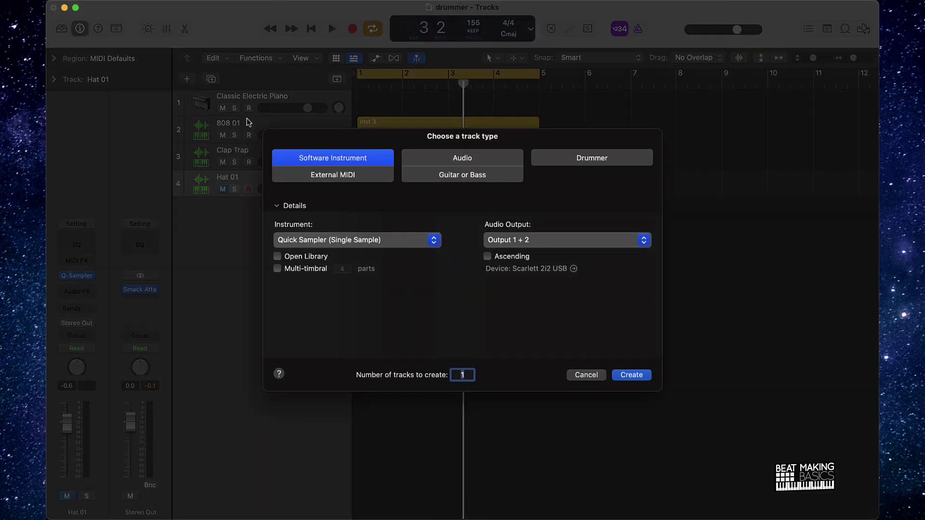
{"action": "left_click", "coordinate": [297, 245]}
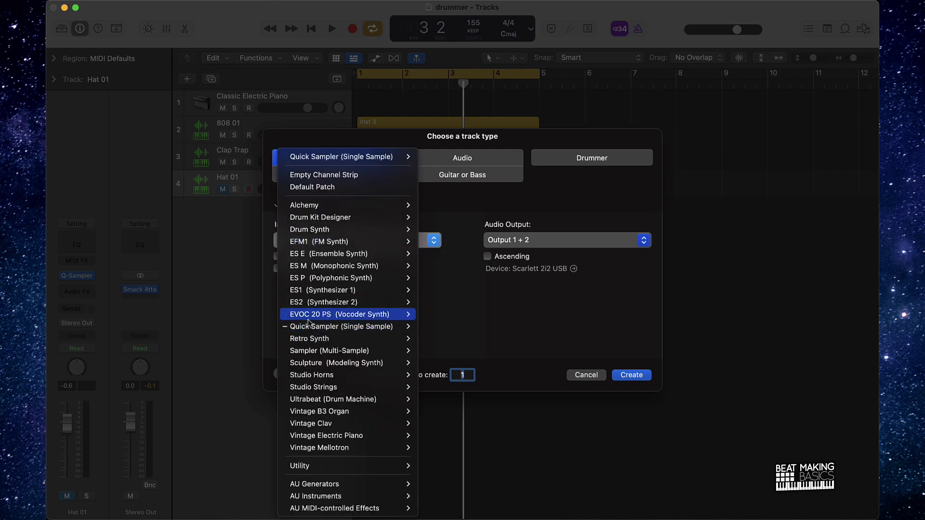
{"action": "mouse_move", "coordinate": [360, 328]}
{"action": "left_click", "coordinate": [439, 338]}
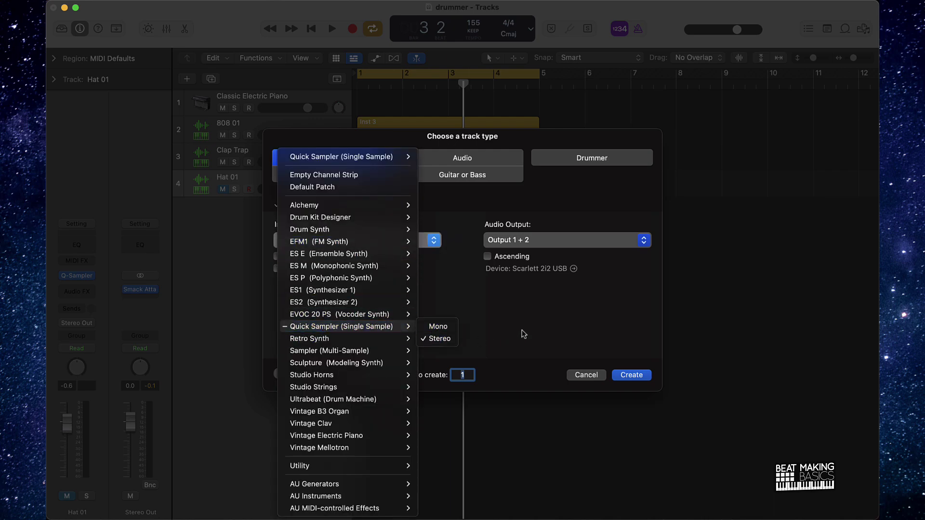
{"action": "left_click", "coordinate": [631, 375]}
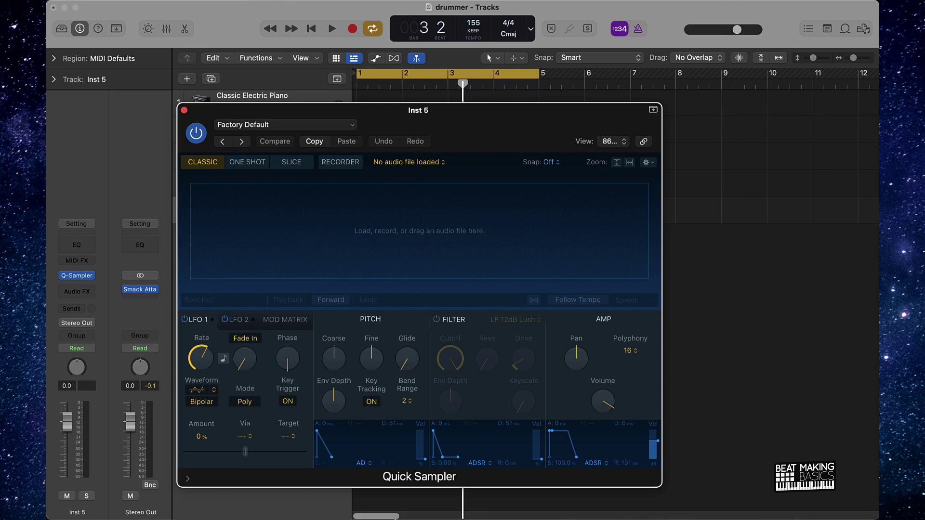
Search Splice for 'trap' samples and filter the results to hats.
{"action": "left_click", "coordinate": [491, 504]}
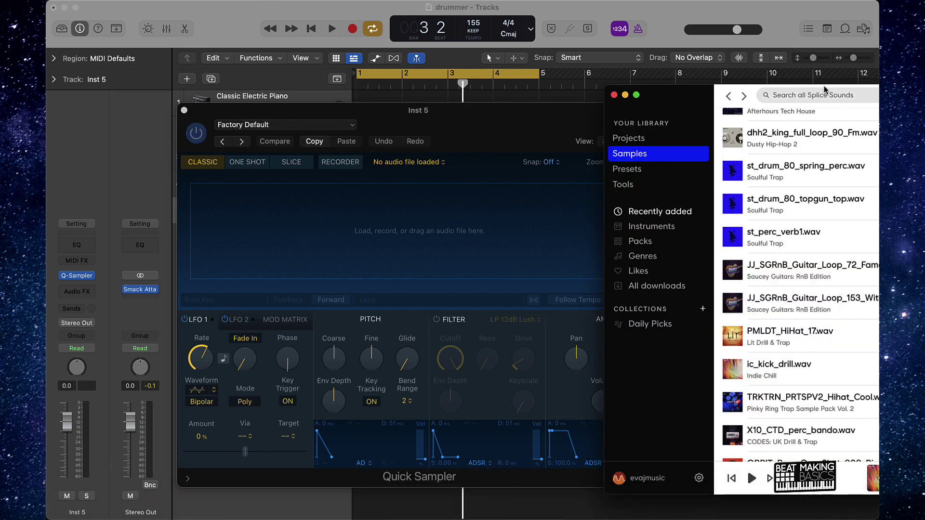
{"action": "double_click", "coordinate": [678, 91]}
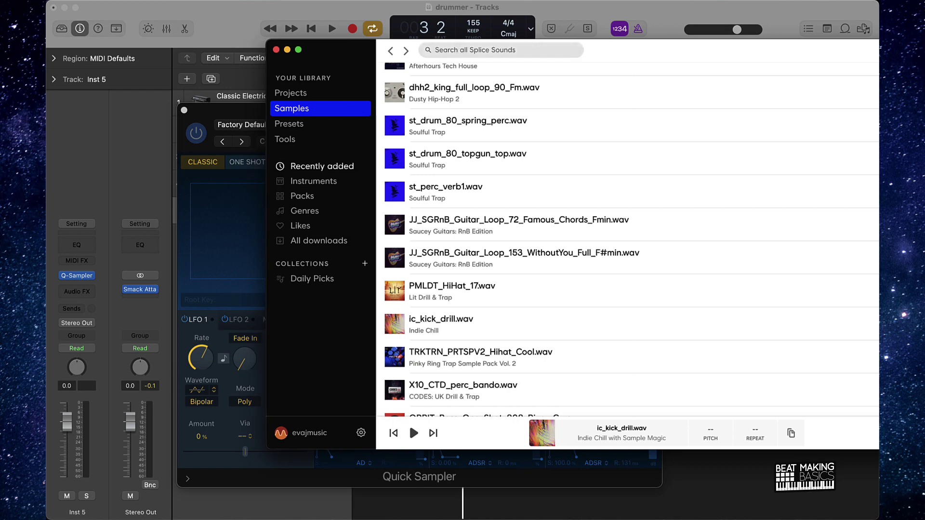
{"action": "type", "text": "trap"}
{"action": "key", "text": "Return"}
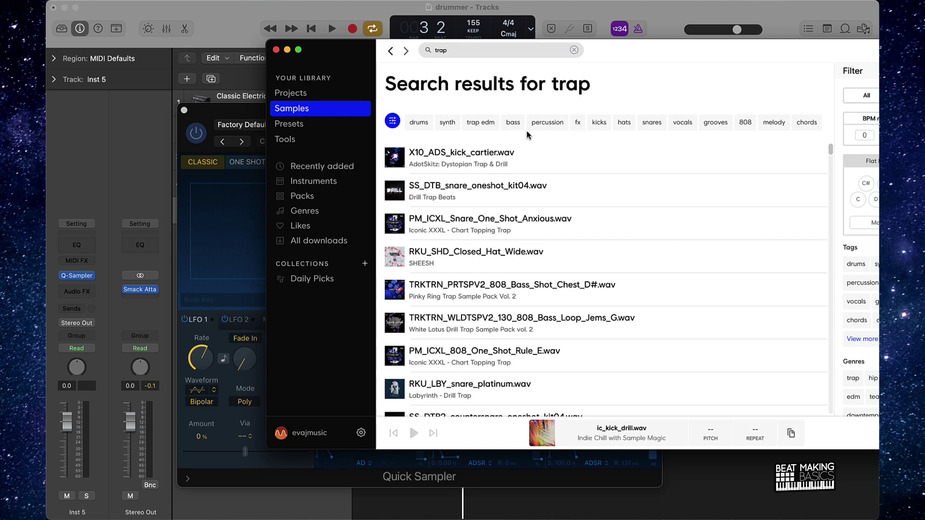
{"action": "double_click", "coordinate": [806, 51]}
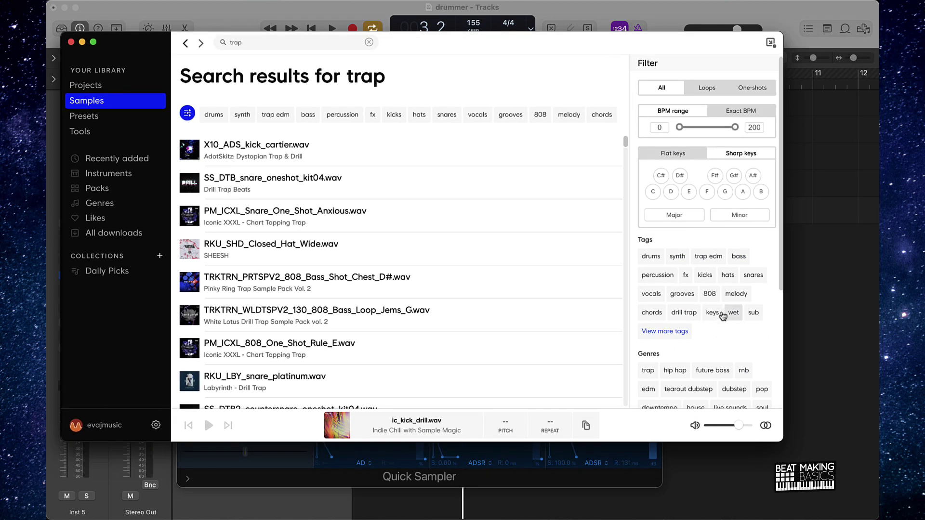
{"action": "left_click", "coordinate": [728, 275]}
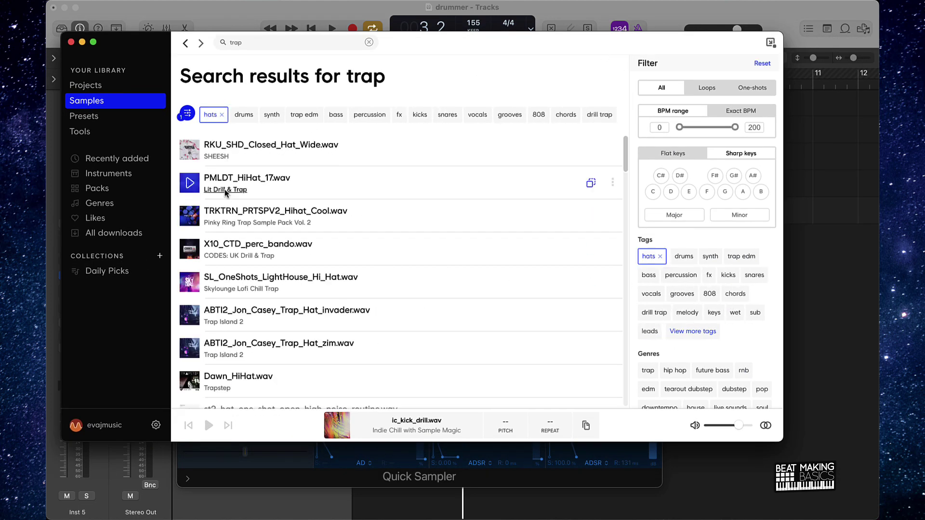
Preview PMLDT_HiHat_17.wav and drag it into the Quick Sampler.
{"action": "left_click_drag", "start_coordinate": [458, 48], "coordinate": [866, 17]}
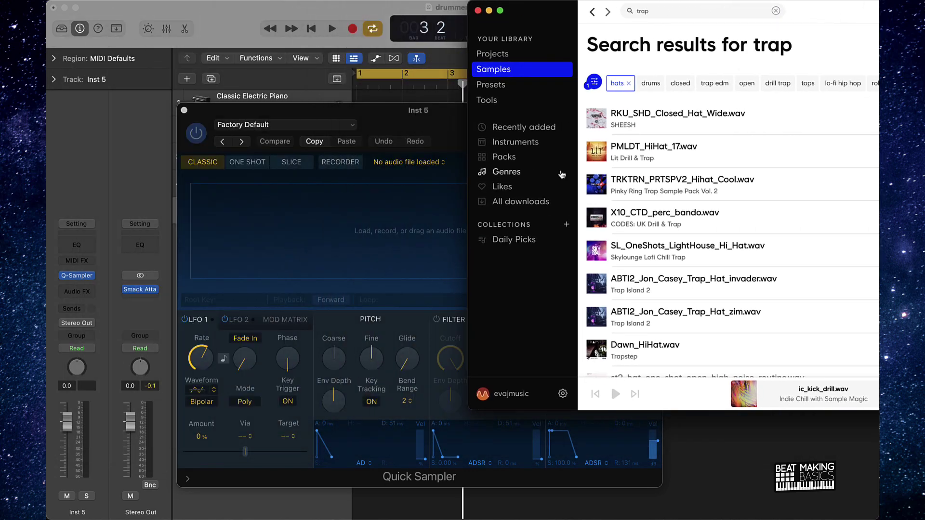
{"action": "left_click", "coordinate": [597, 151]}
{"action": "left_click_drag", "start_coordinate": [626, 151], "coordinate": [234, 244]}
Bring Logic to the front and close the Quick Sampler window.
{"action": "left_click", "coordinate": [775, 451]}
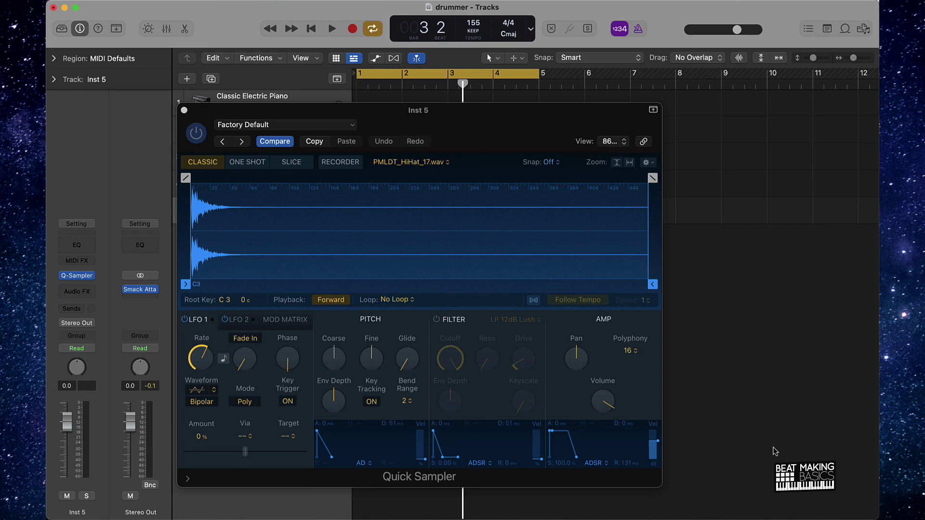
{"action": "left_click_drag", "start_coordinate": [464, 120], "coordinate": [660, 122]}
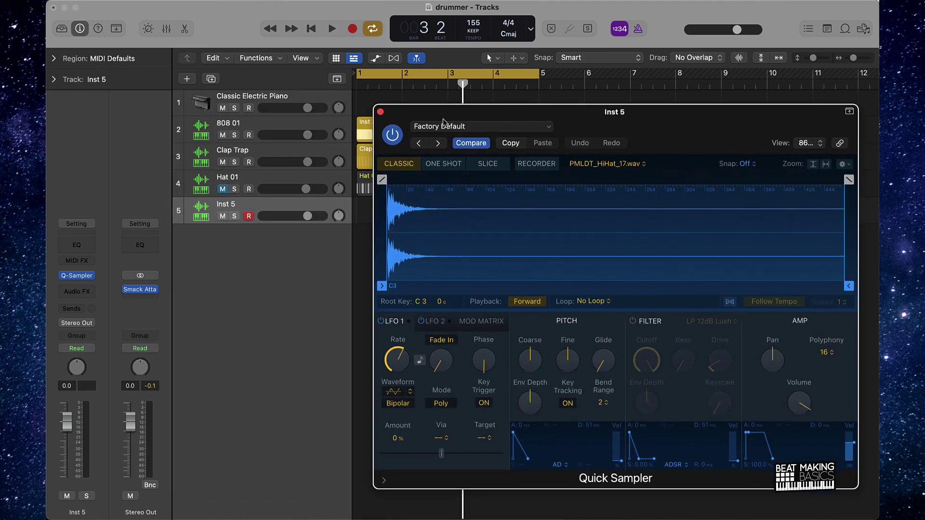
{"action": "left_click", "coordinate": [380, 112]}
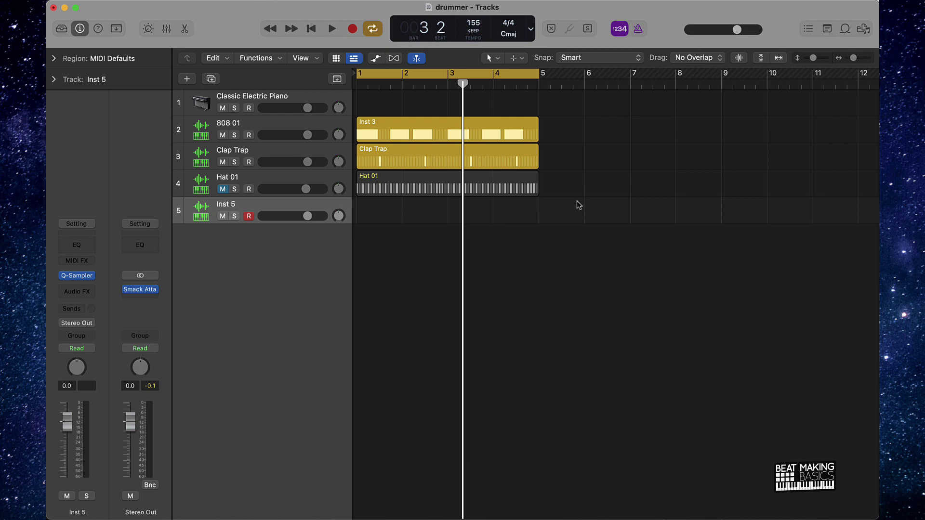
Show the Step Sequencer editor for Inst 5 and return the playhead to the start.
{"action": "left_click", "coordinate": [185, 29]}
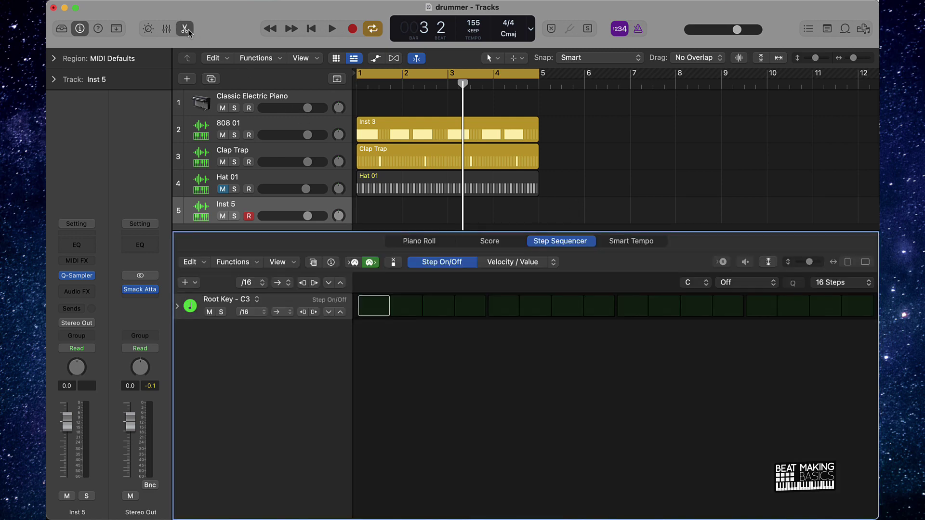
{"action": "left_click", "coordinate": [419, 242]}
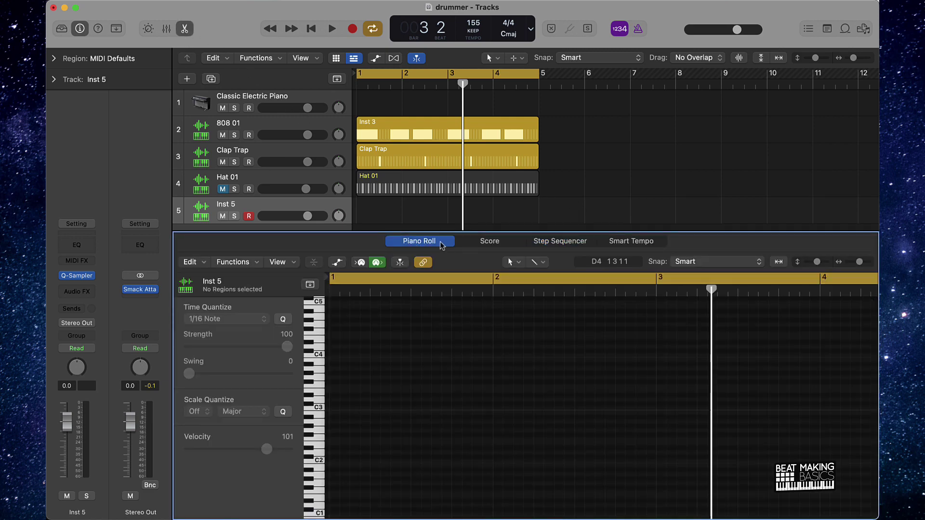
{"action": "left_click", "coordinate": [557, 242]}
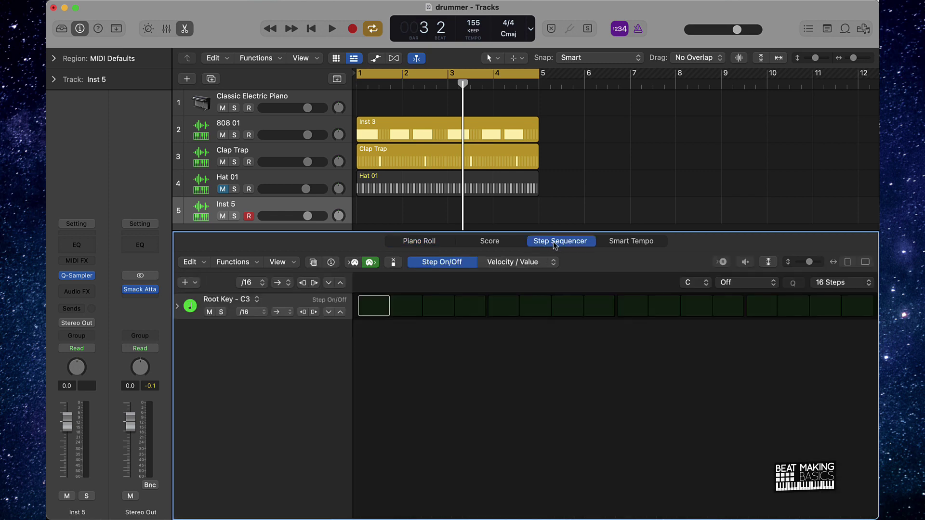
{"action": "key", "text": "Return"}
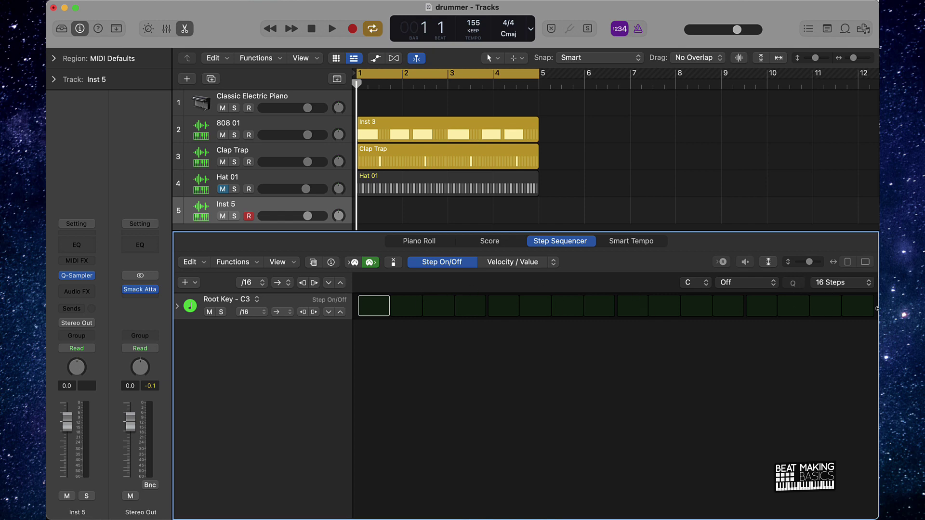
{"action": "left_click", "coordinate": [829, 285]}
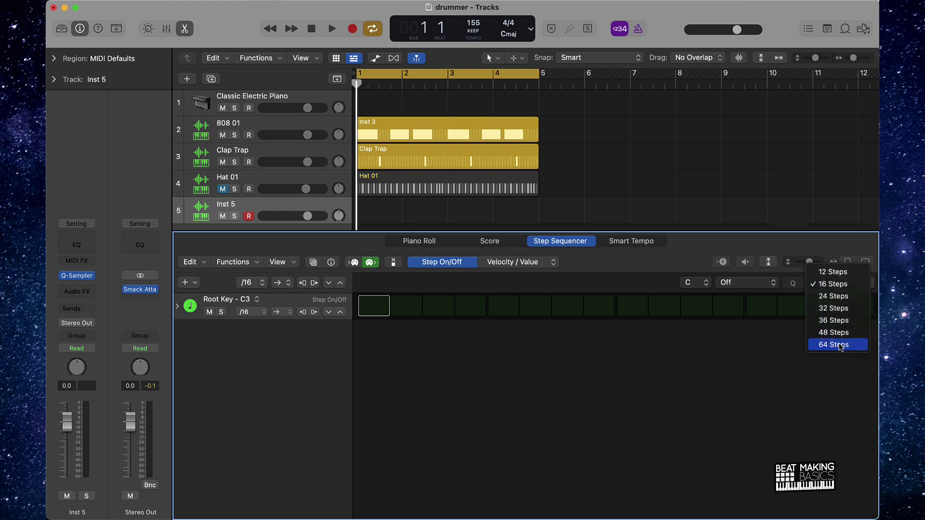
{"action": "left_click", "coordinate": [625, 275]}
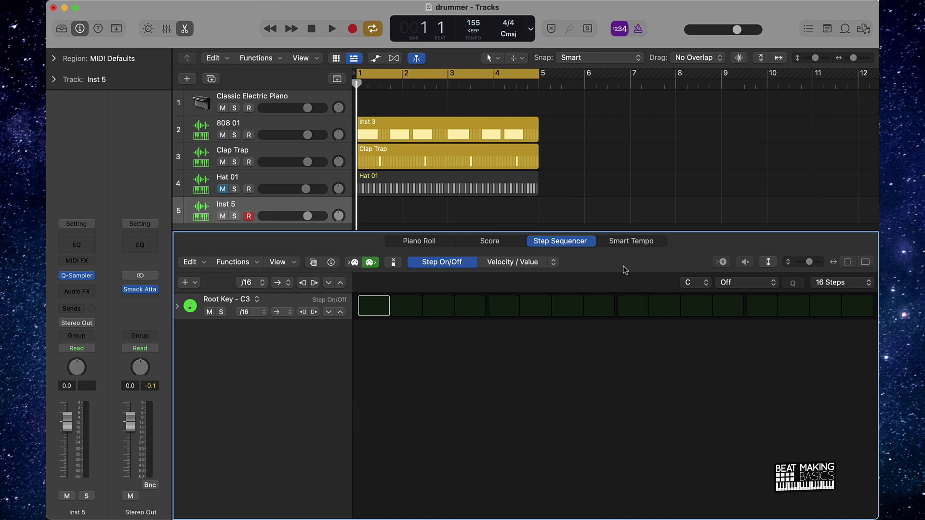
Randomize the Root Key C3 row's steps, audition them, and extend the pattern to 64 steps.
{"action": "right_click", "coordinate": [285, 304]}
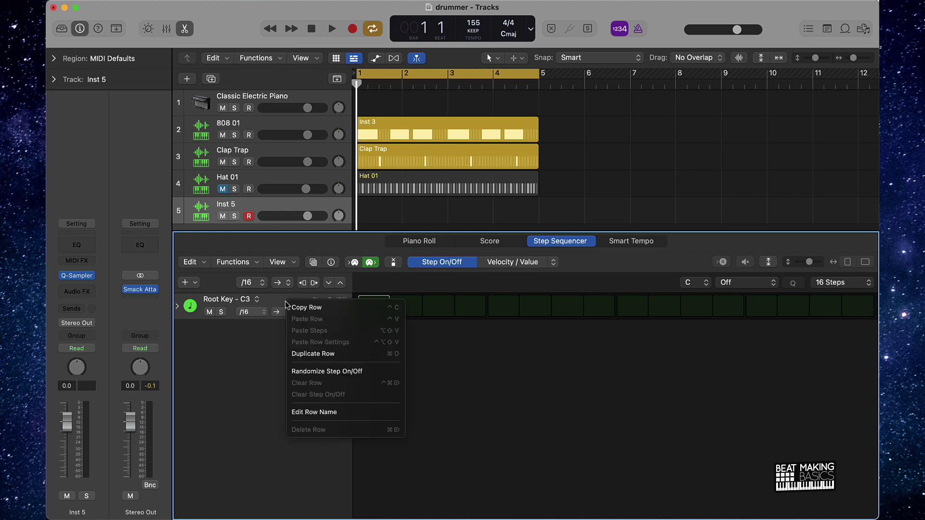
{"action": "left_click", "coordinate": [350, 371]}
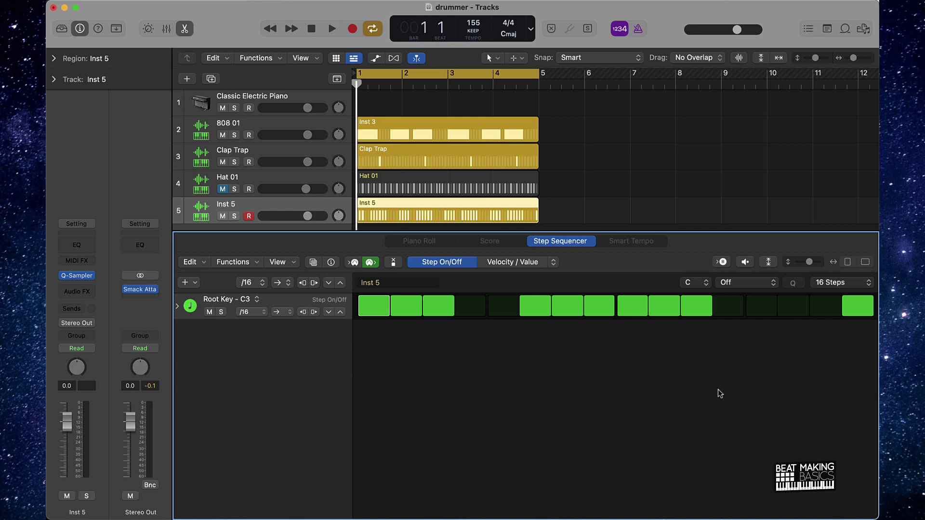
{"action": "key", "text": "space"}
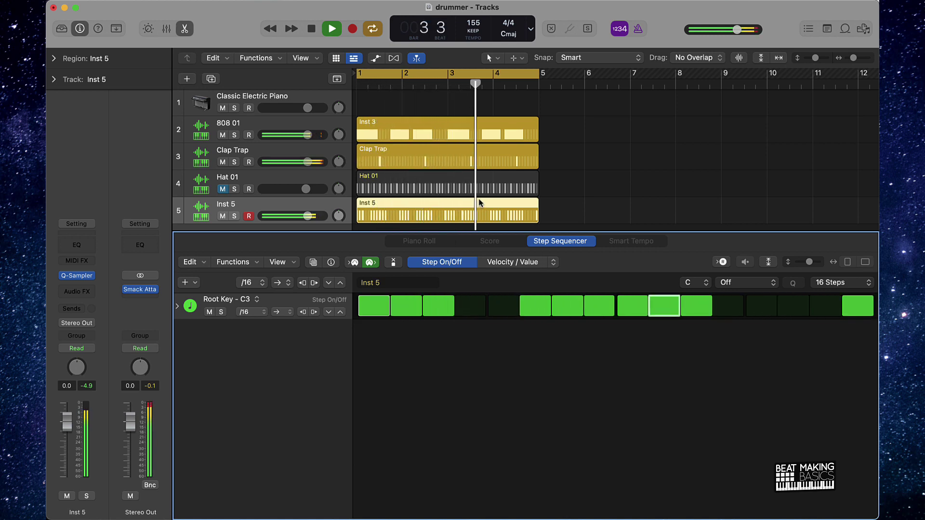
{"action": "key", "text": "space"}
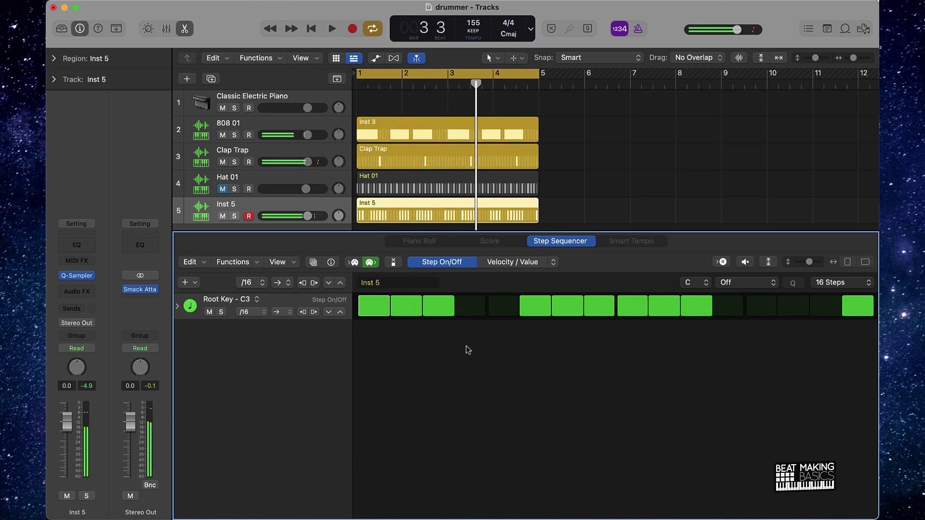
{"action": "left_click", "coordinate": [822, 284]}
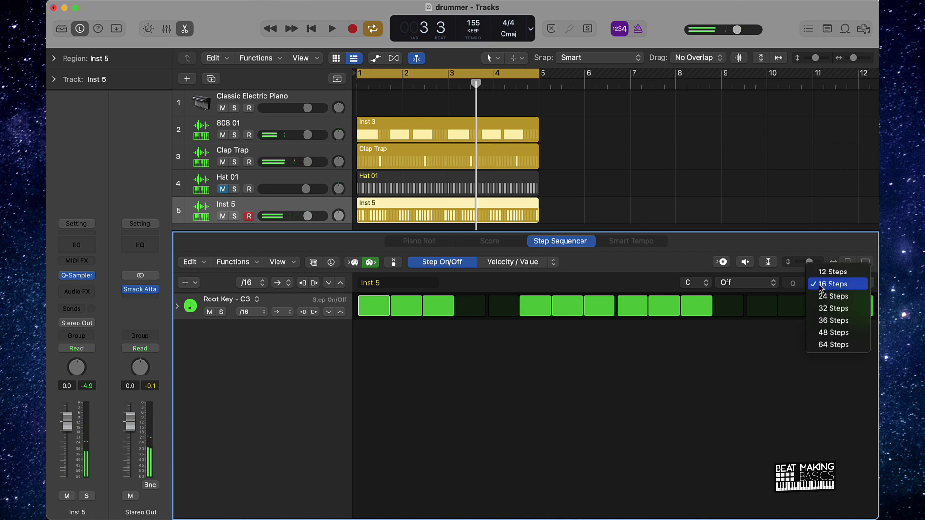
{"action": "left_click", "coordinate": [843, 348]}
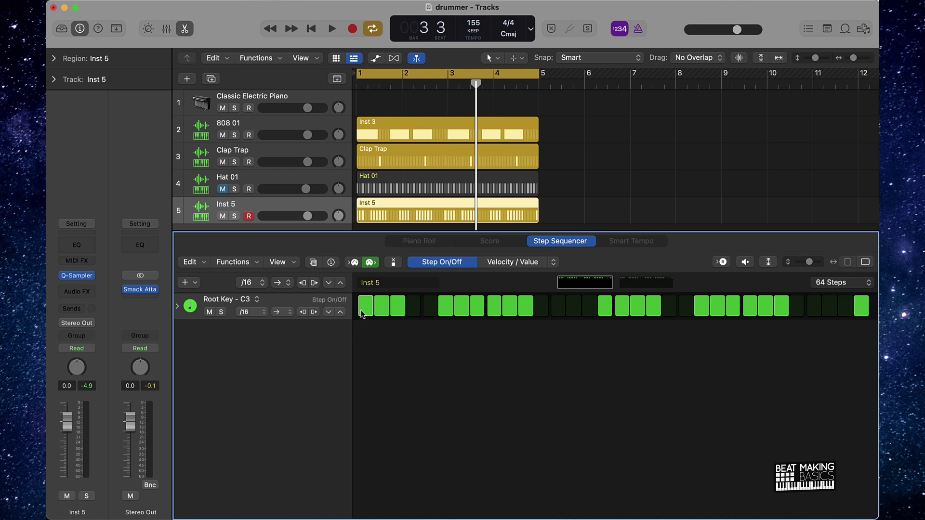
Turn off every lit step on pages 1 and 2 of the C3 row, ending on page 1.
{"action": "left_click_drag", "start_coordinate": [364, 313], "coordinate": [786, 314]}
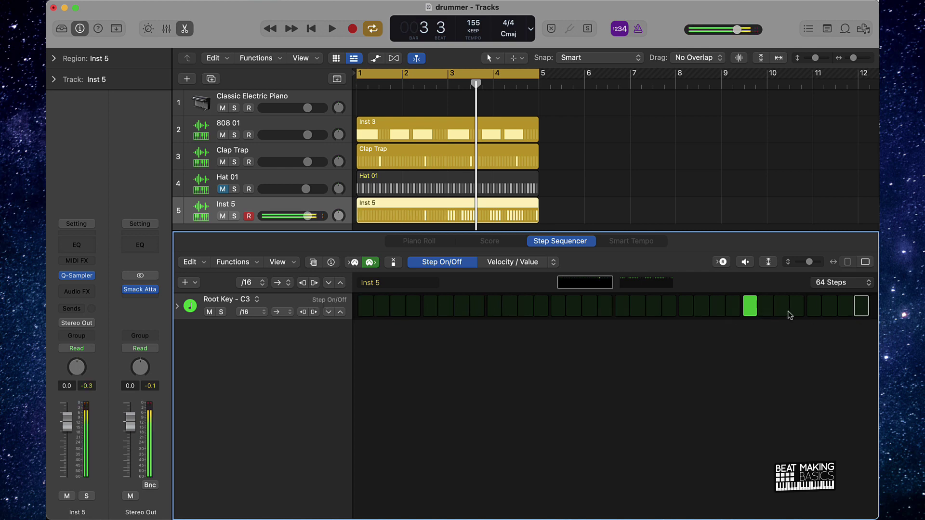
{"action": "left_click", "coordinate": [750, 308]}
{"action": "left_click", "coordinate": [668, 290]}
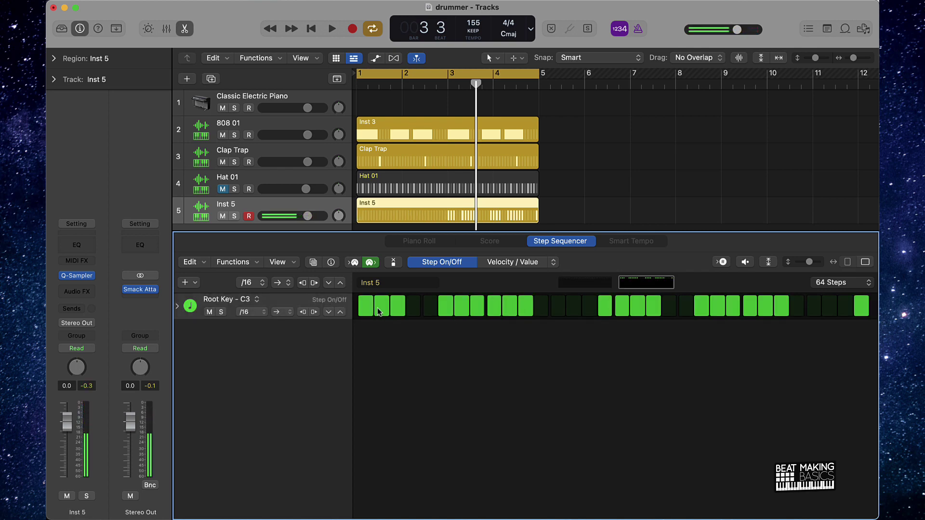
{"action": "left_click_drag", "start_coordinate": [367, 311], "coordinate": [869, 319]}
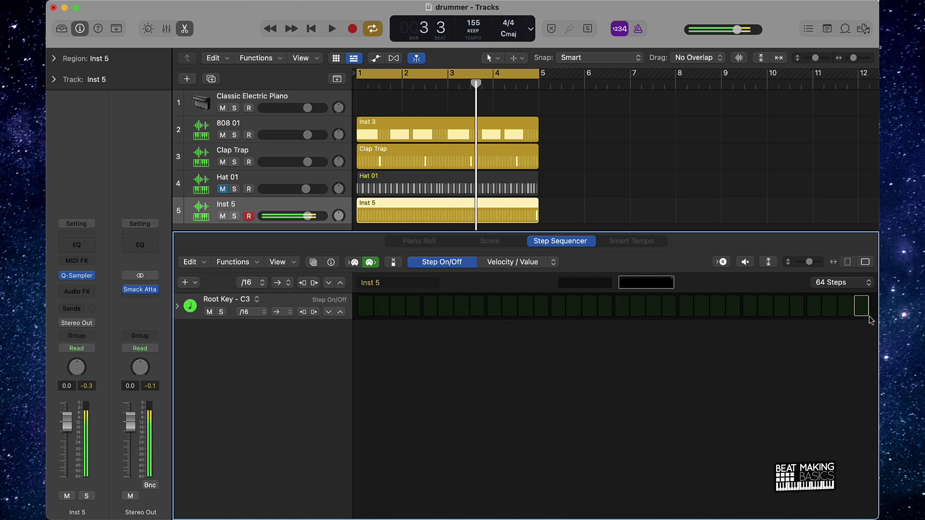
{"action": "left_click", "coordinate": [578, 283]}
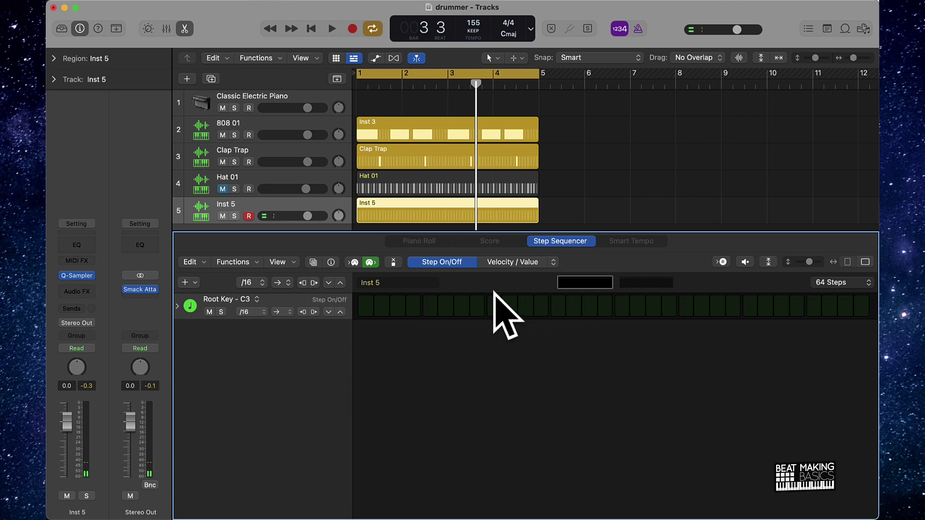
Randomize the C3 row's steps, clearing and re-randomizing until a pattern is kept.
{"action": "right_click", "coordinate": [303, 304]}
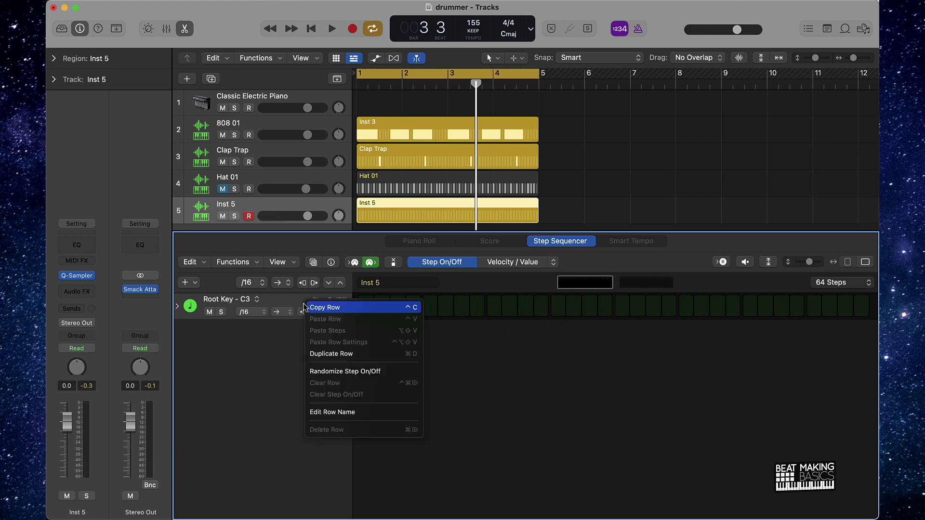
{"action": "left_click", "coordinate": [350, 372]}
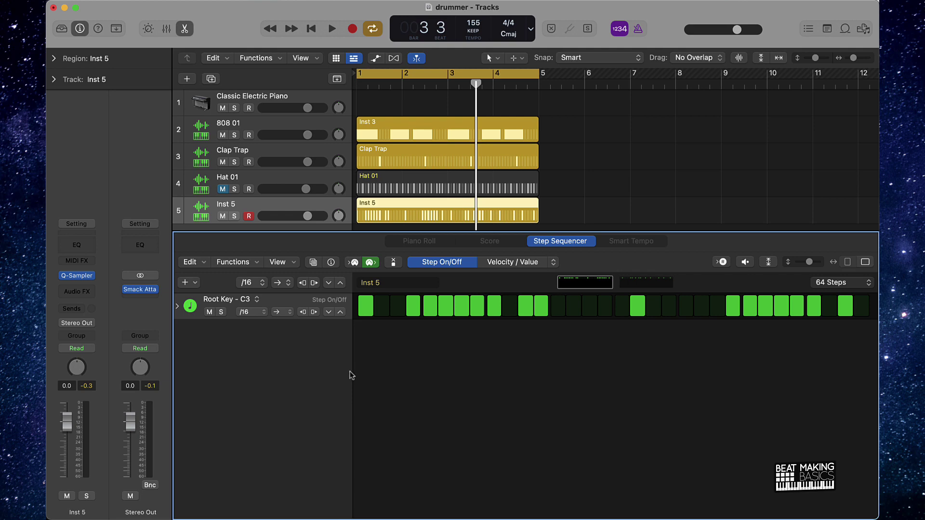
{"action": "left_click", "coordinate": [653, 283]}
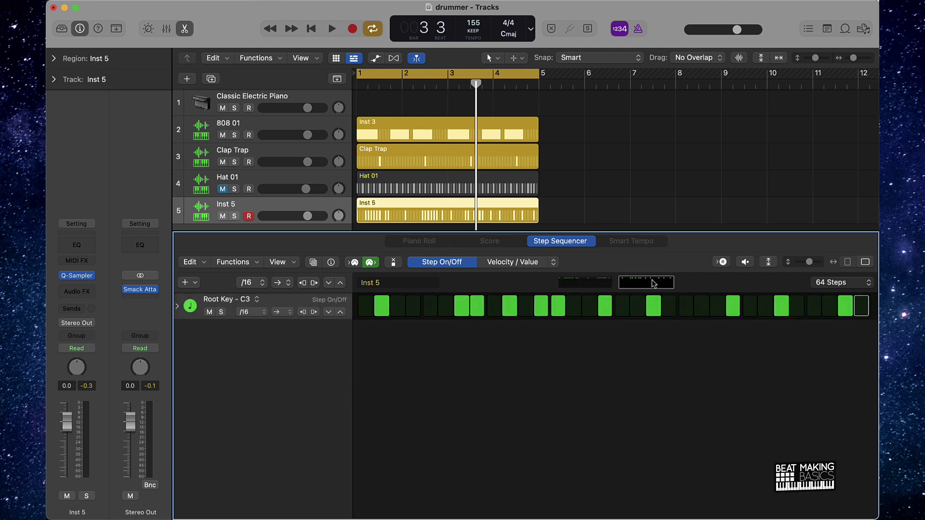
{"action": "left_click", "coordinate": [586, 285]}
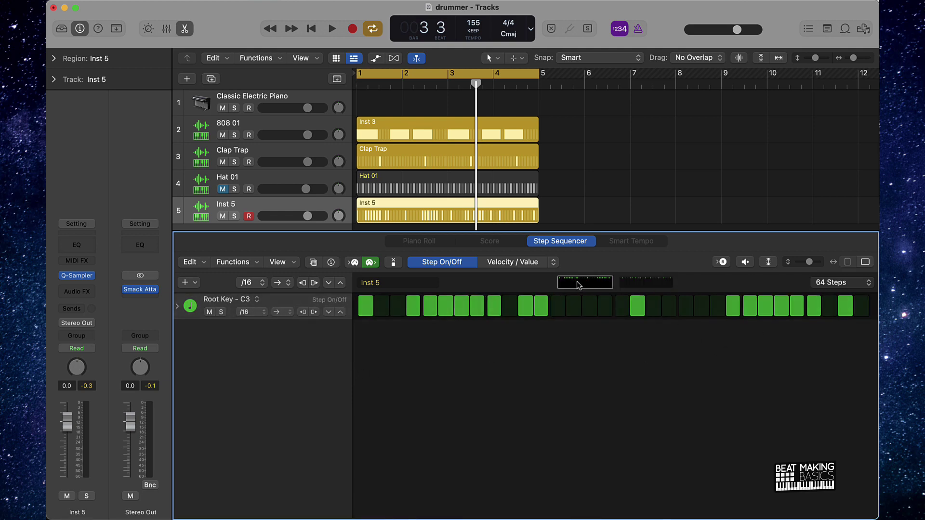
{"action": "right_click", "coordinate": [295, 302]}
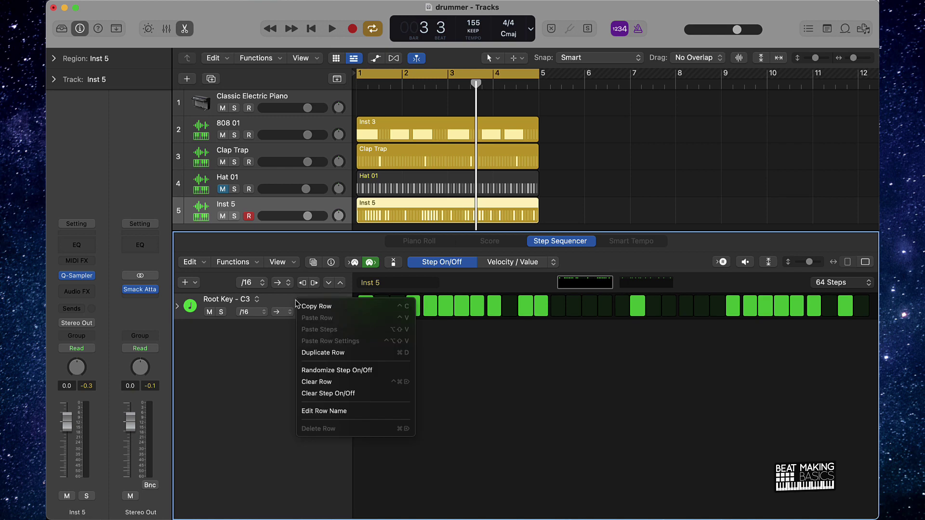
{"action": "left_click", "coordinate": [318, 381]}
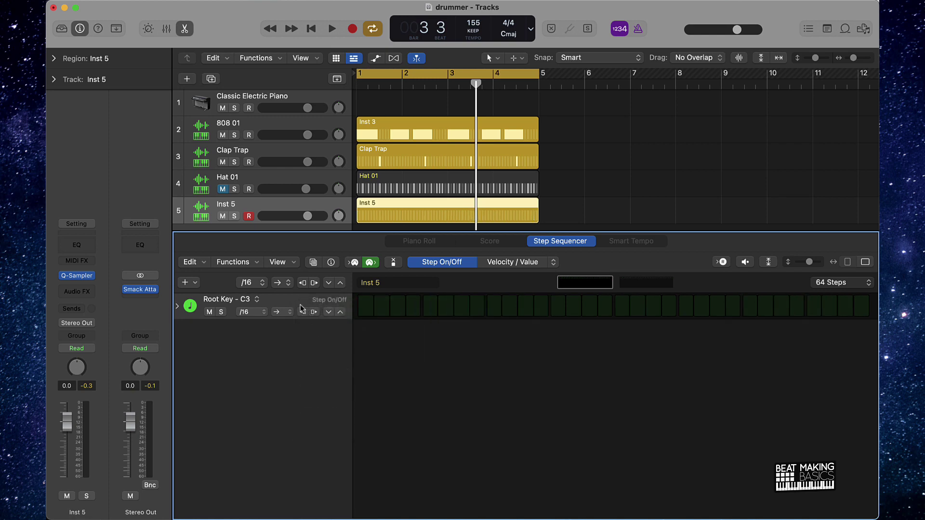
{"action": "right_click", "coordinate": [300, 304]}
{"action": "left_click", "coordinate": [346, 374]}
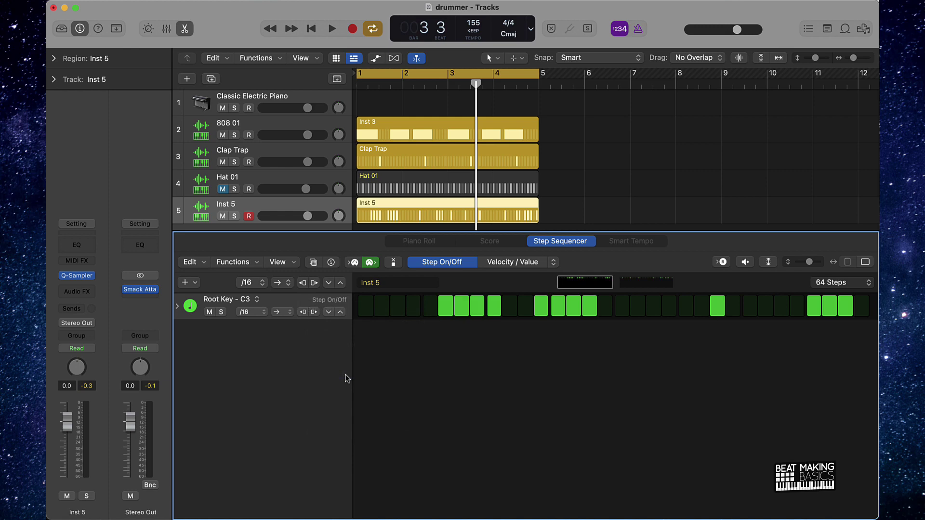
{"action": "right_click", "coordinate": [322, 313]}
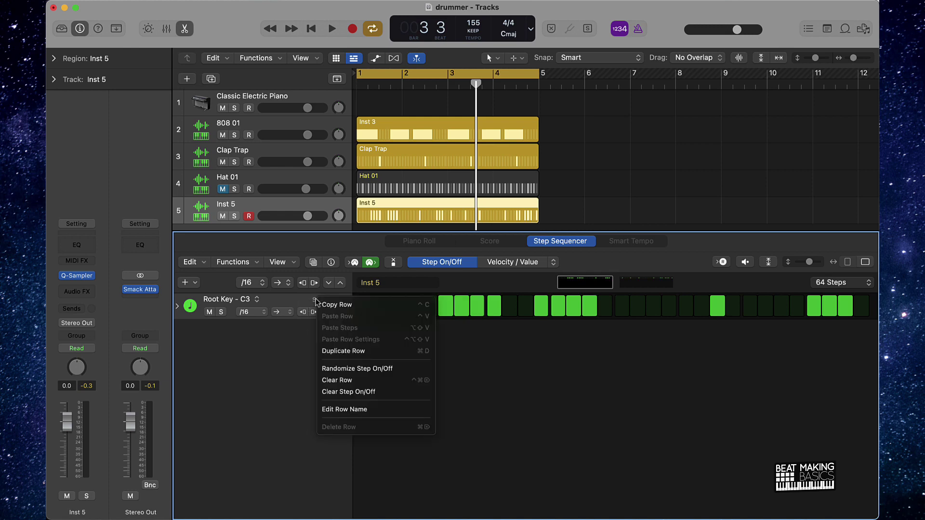
{"action": "left_click", "coordinate": [351, 371]}
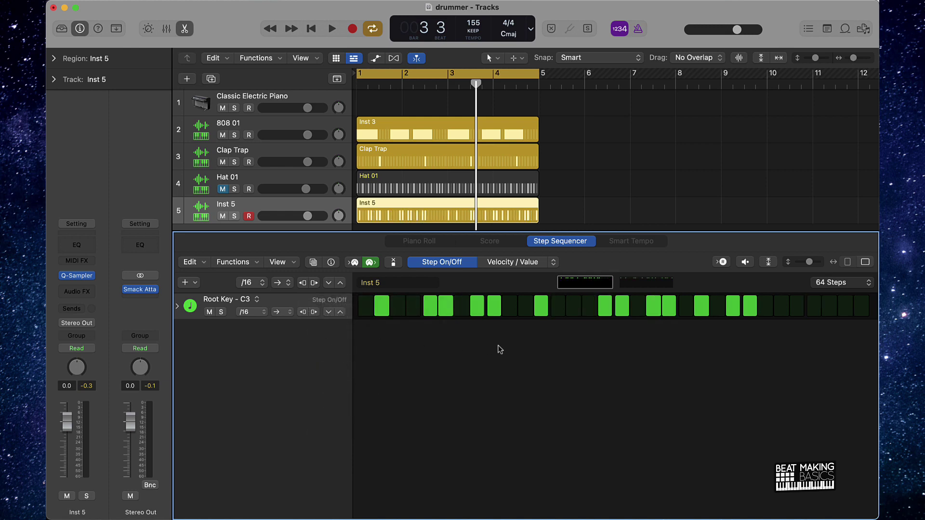
Play the pattern, turn on the first step, and view page 2 before stopping.
{"action": "key", "text": "space"}
{"action": "left_click", "coordinate": [366, 306]}
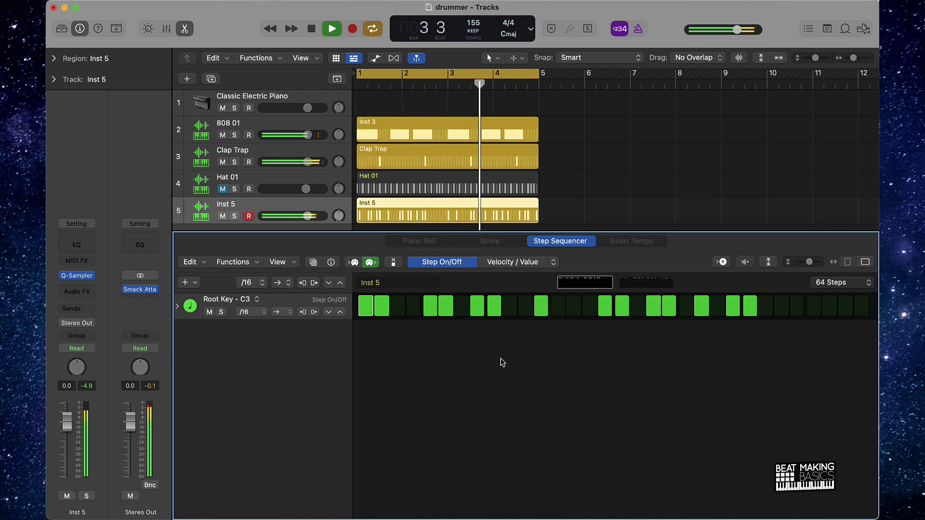
{"action": "left_click", "coordinate": [650, 284]}
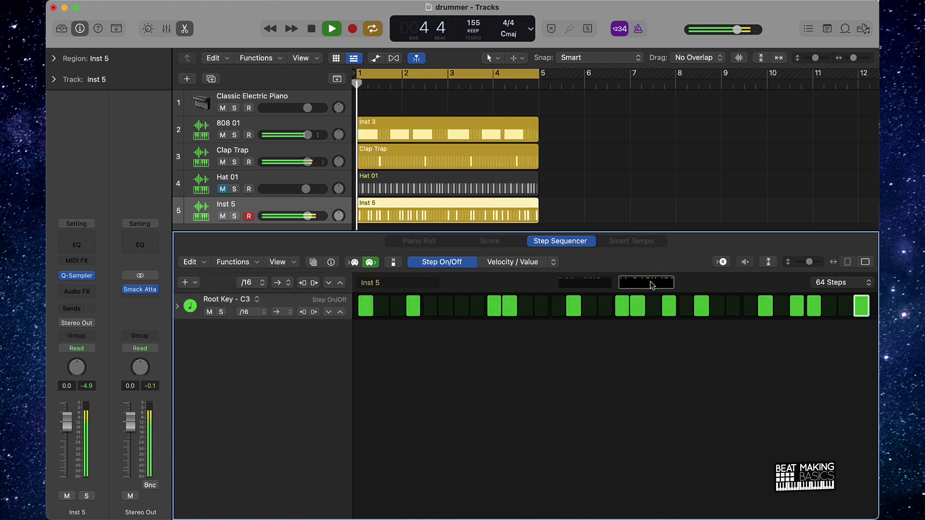
{"action": "key", "text": "space"}
Re-randomize the C3 row and audition the new pattern on page 1.
{"action": "right_click", "coordinate": [329, 307]}
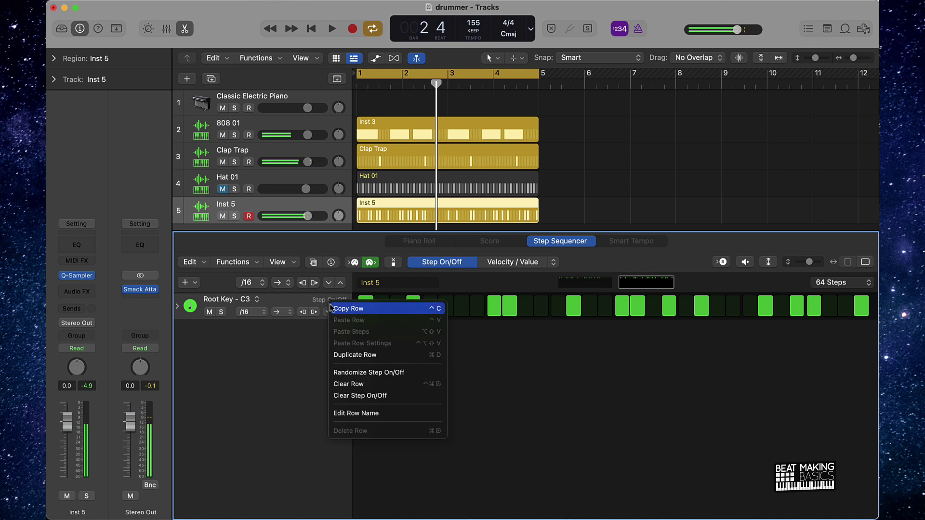
{"action": "left_click", "coordinate": [371, 372]}
{"action": "key", "text": "space"}
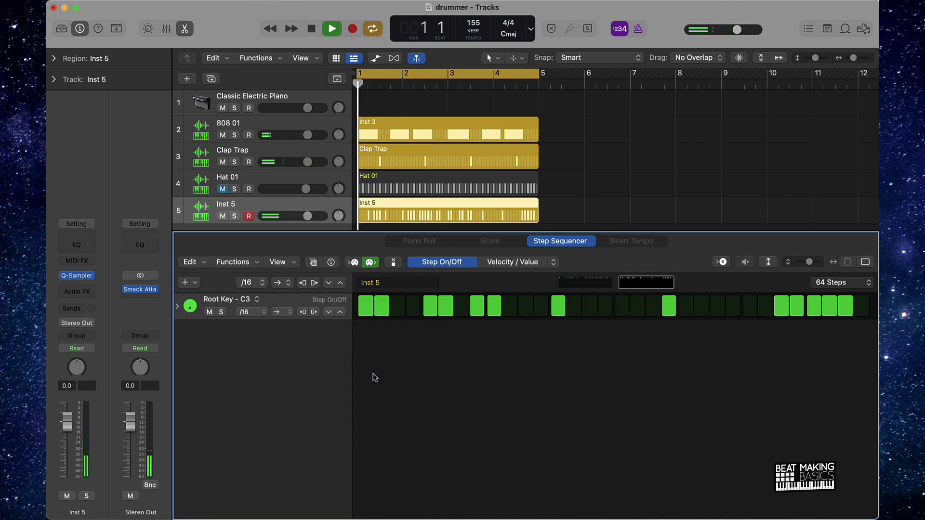
{"action": "left_click", "coordinate": [588, 283]}
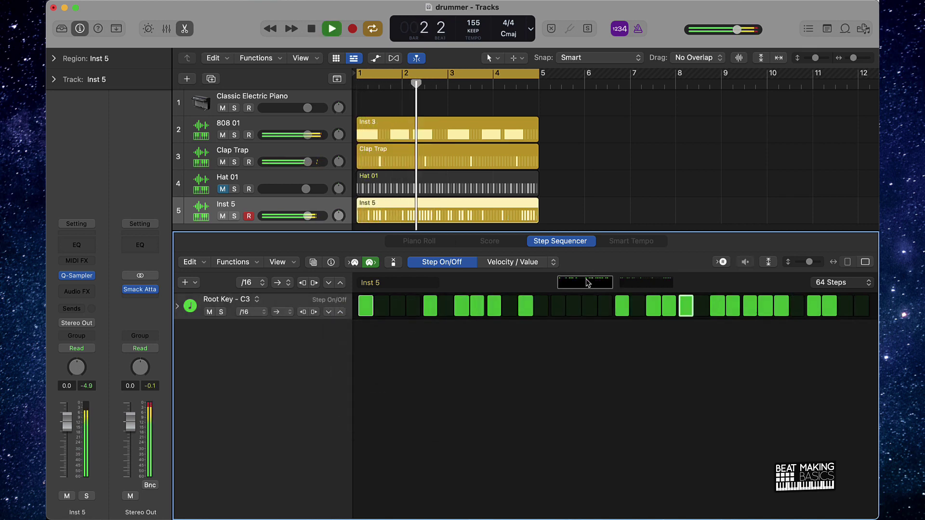
{"action": "key", "text": "space"}
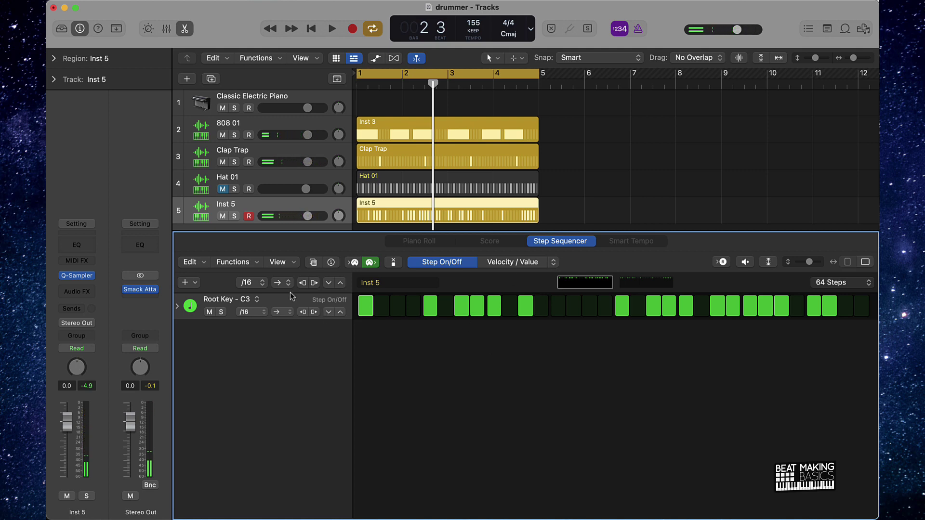
Re-randomize the C3 row's steps three more times to settle on a sparser pattern.
{"action": "right_click", "coordinate": [308, 301]}
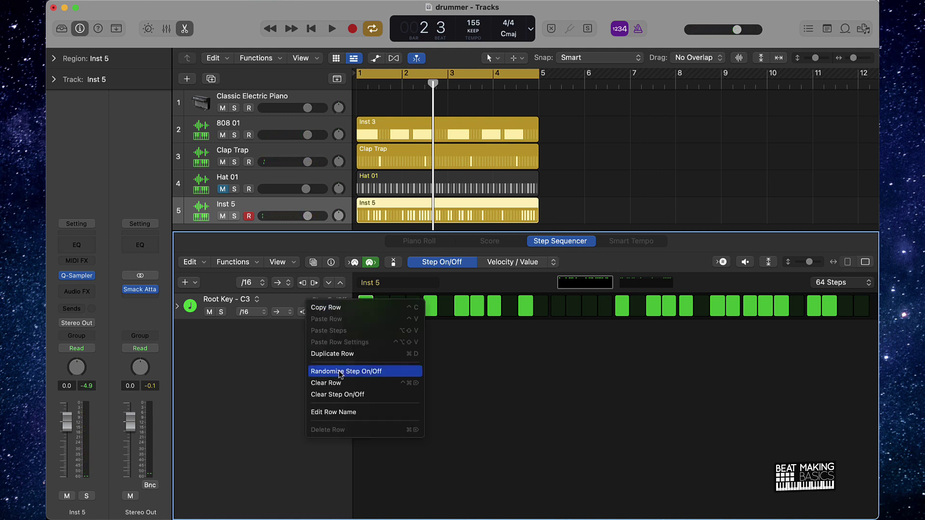
{"action": "left_click", "coordinate": [341, 371]}
{"action": "right_click", "coordinate": [309, 303]}
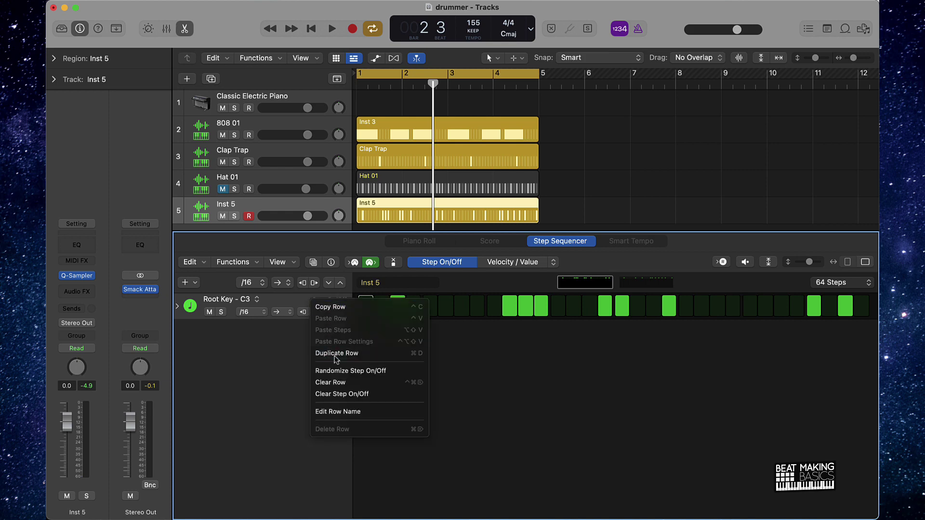
{"action": "left_click", "coordinate": [339, 372]}
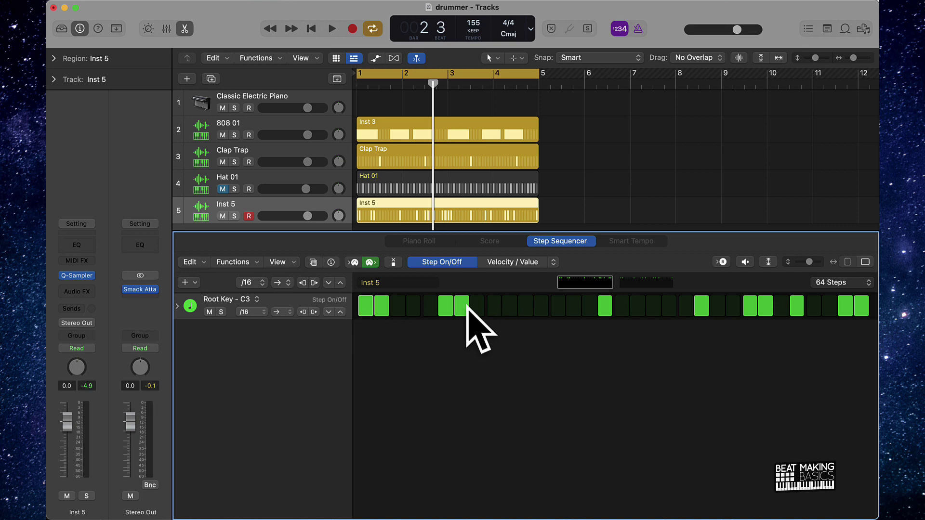
{"action": "right_click", "coordinate": [317, 298]}
{"action": "left_click", "coordinate": [354, 367]}
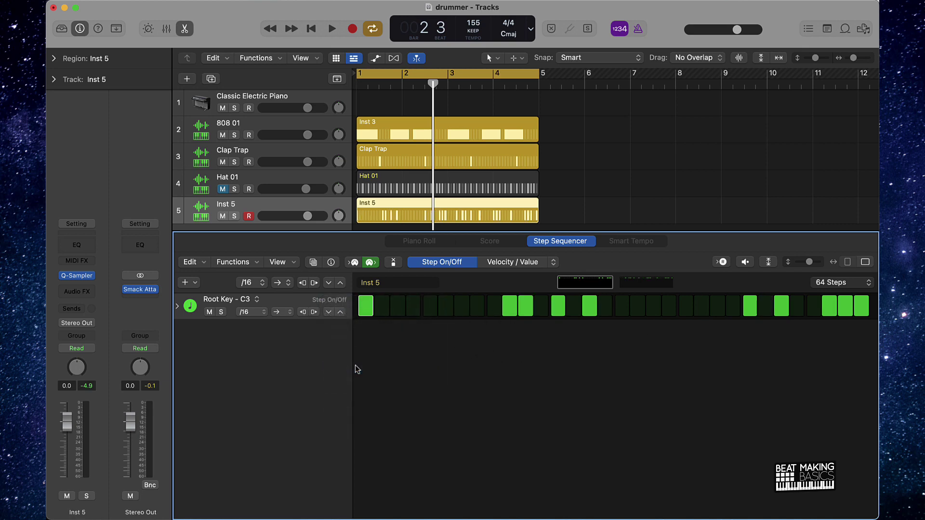